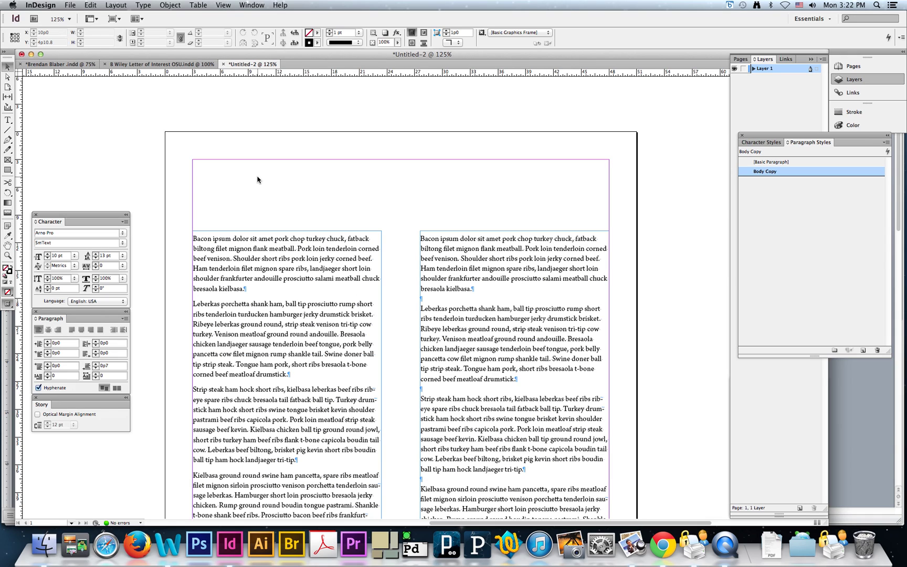
Step: Nudge the selected frame up slightly and briefly preview the page without guides
{"action": "key", "text": "Up"}
{"action": "key", "text": "w"}
{"action": "left_click", "coordinate": [423, 306]}
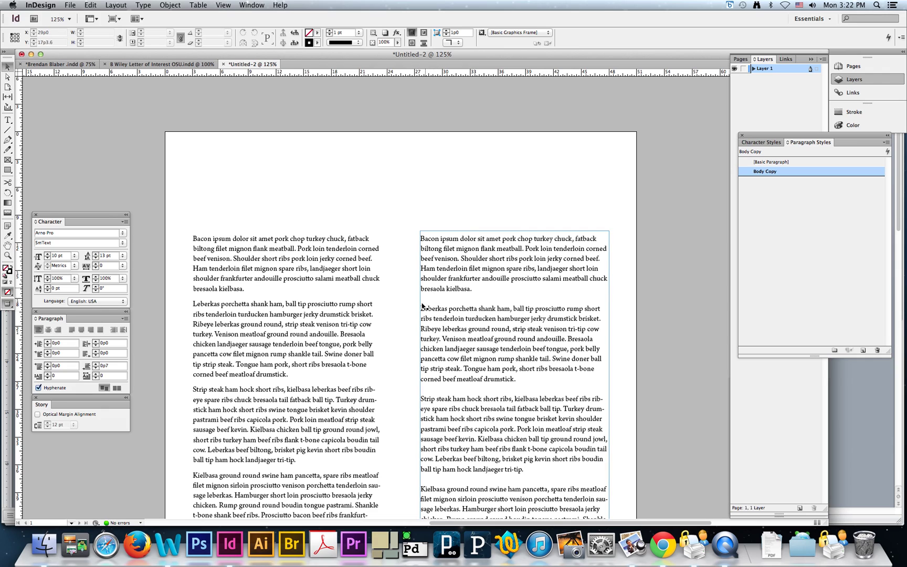
{"action": "left_click", "coordinate": [410, 363]}
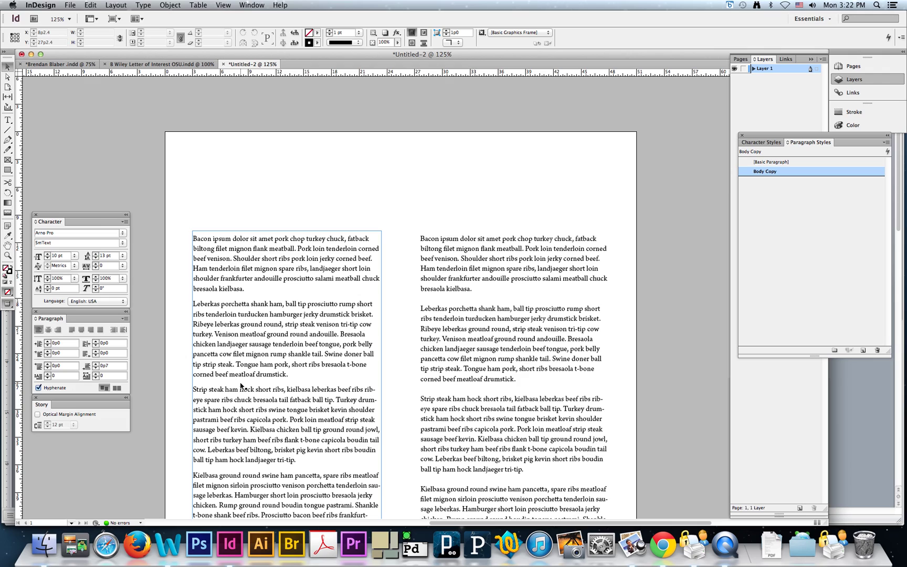
{"action": "key", "text": "w"}
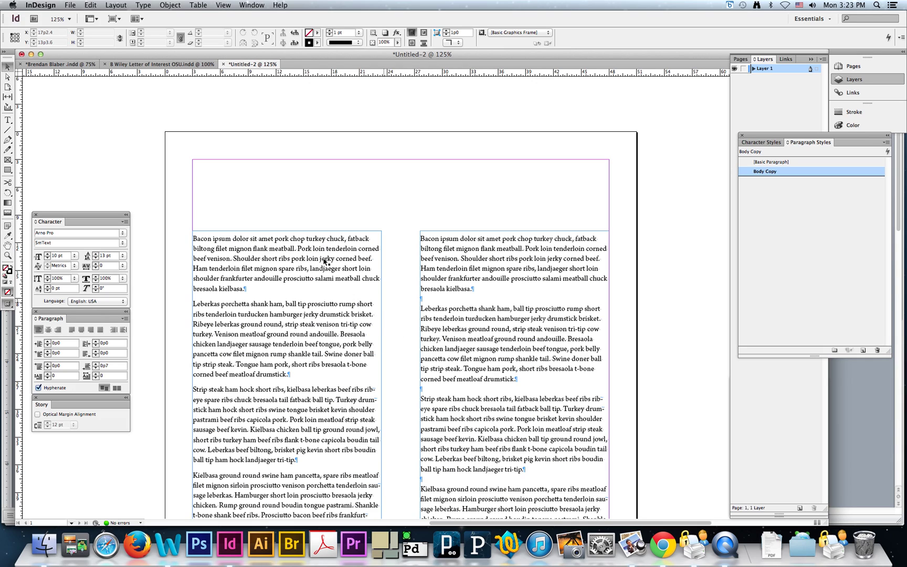
Step: Set the Body Copy paragraph style's space after to 0p7
{"action": "left_click", "coordinate": [378, 268]}
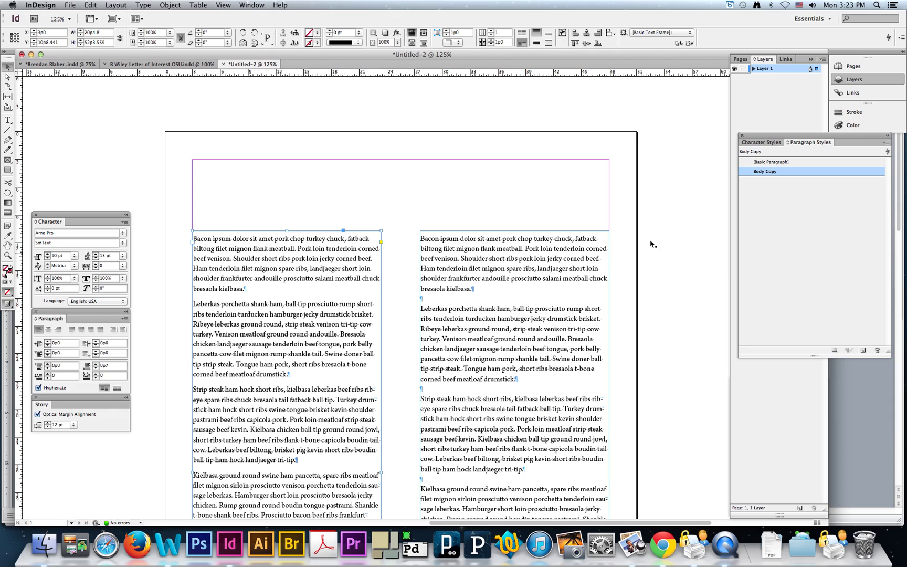
{"action": "double_click", "coordinate": [765, 173]}
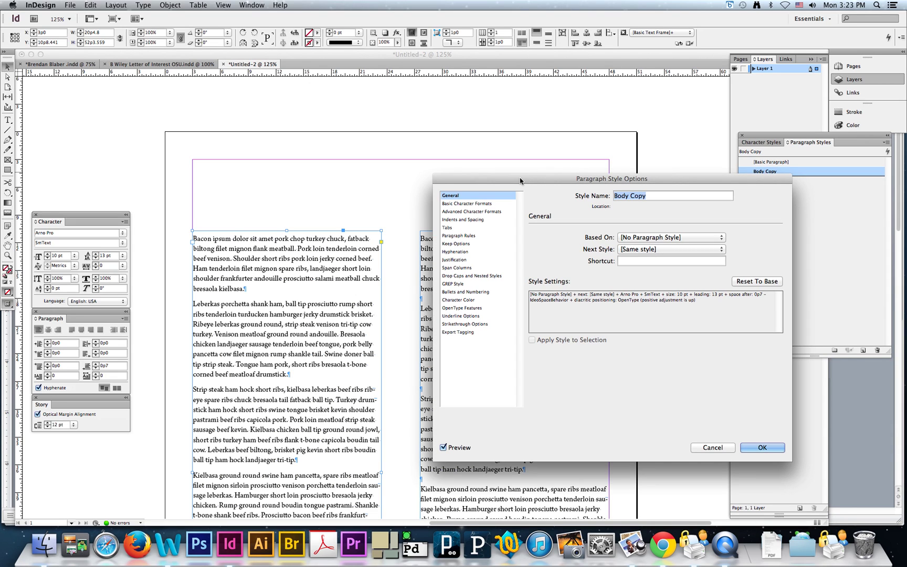
{"action": "left_click_drag", "start_coordinate": [519, 181], "coordinate": [426, 138]}
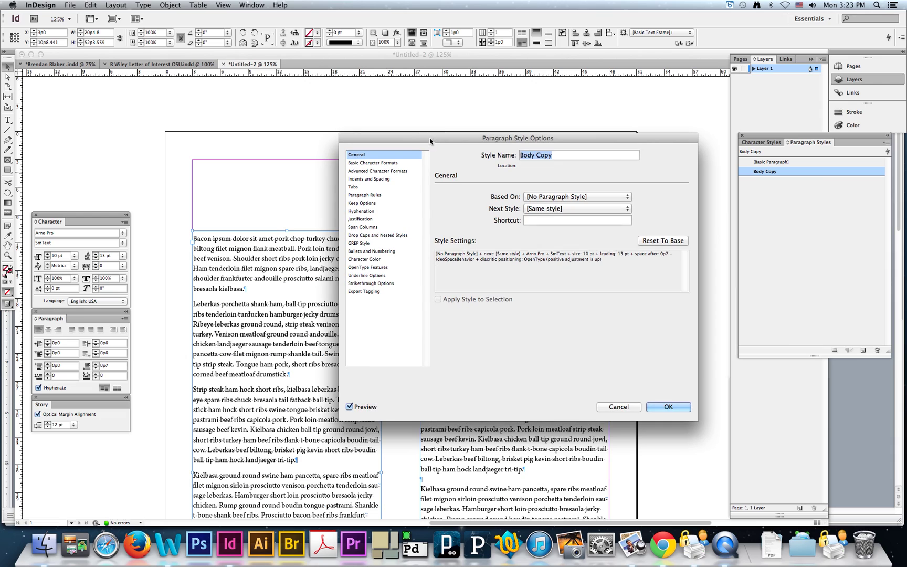
{"action": "left_click", "coordinate": [380, 180]}
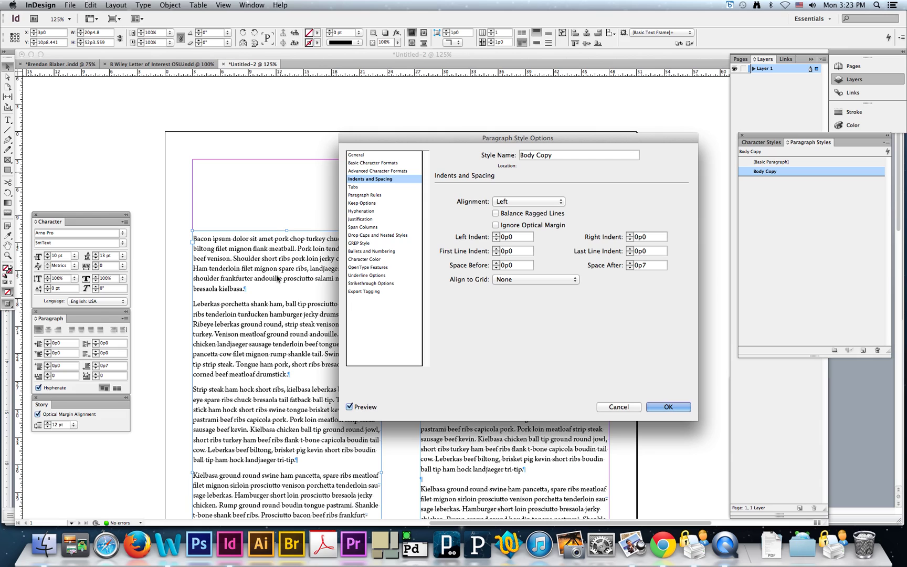
{"action": "left_click_drag", "start_coordinate": [387, 139], "coordinate": [422, 136]}
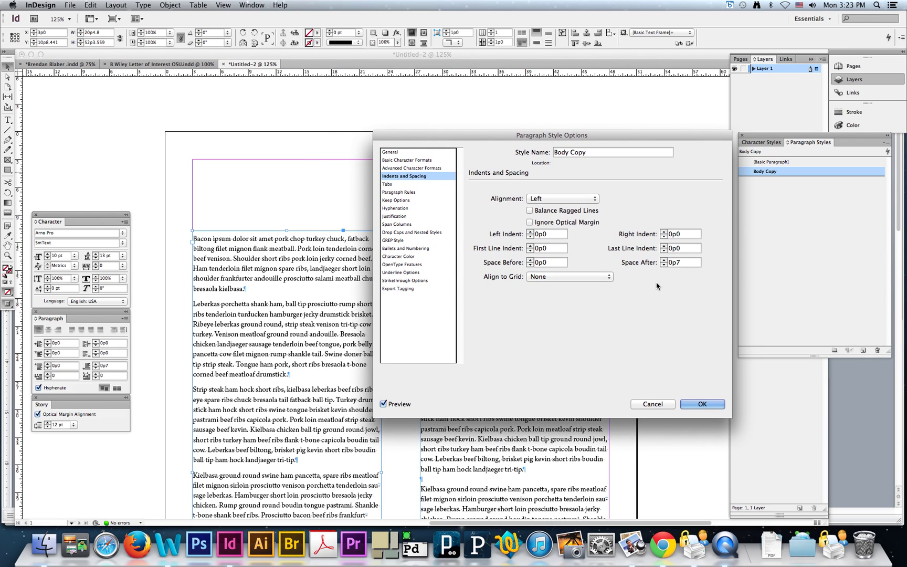
{"action": "left_click", "coordinate": [664, 261]}
{"action": "left_click", "coordinate": [664, 260]}
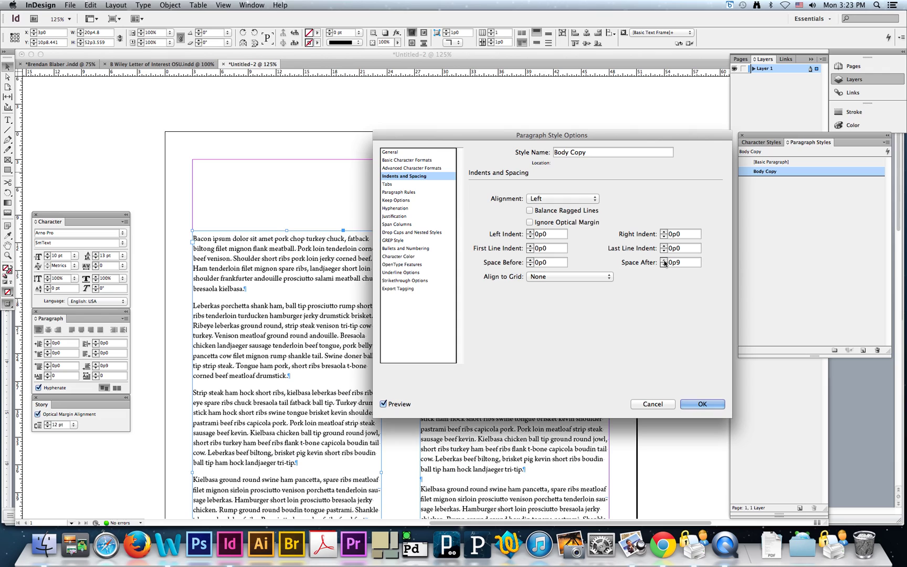
{"action": "left_click", "coordinate": [664, 265]}
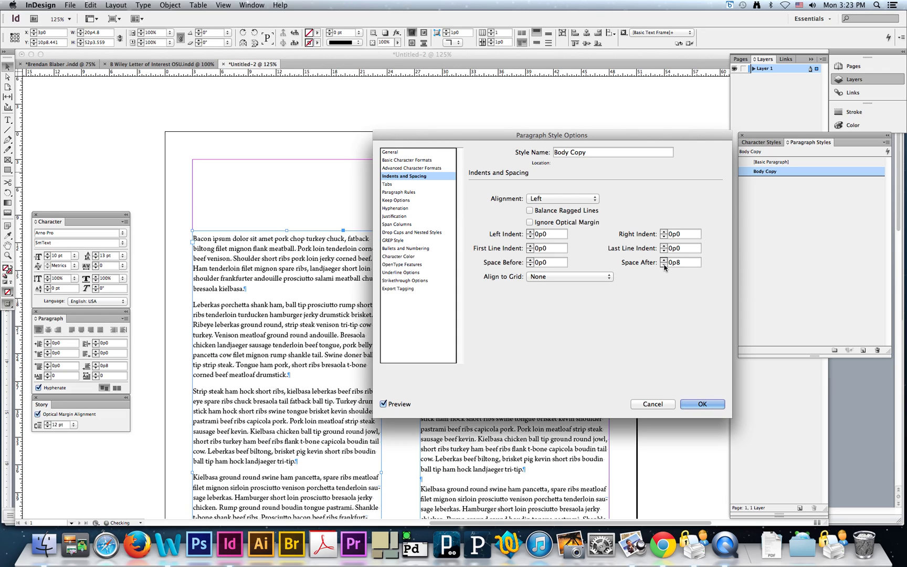
{"action": "left_click", "coordinate": [664, 265]}
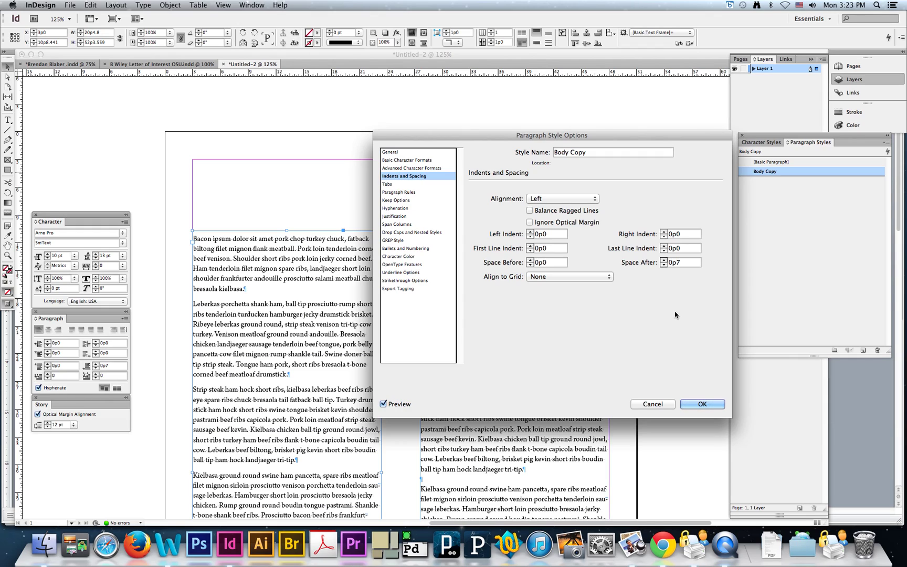
{"action": "left_click", "coordinate": [702, 407]}
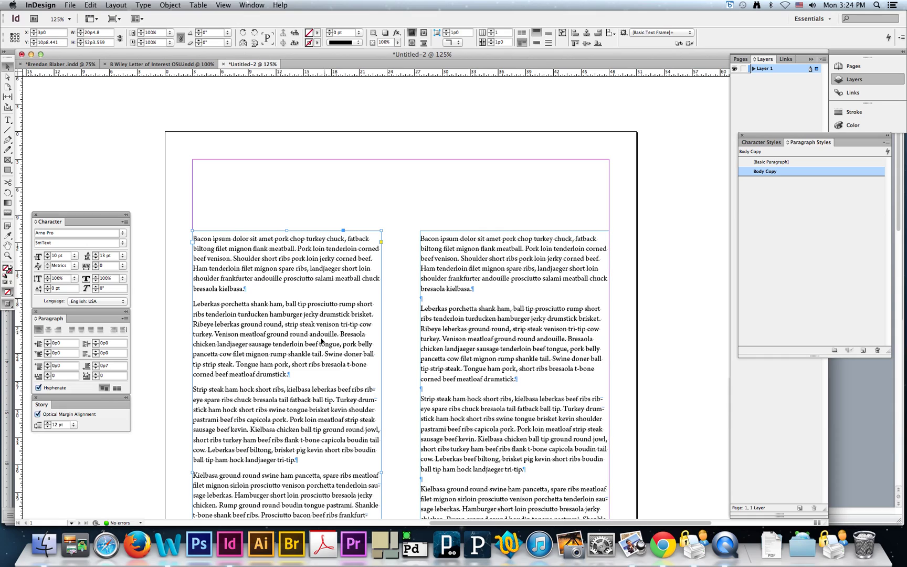
Step: Hide the text's paragraph marks, then show them again from the Type menu
{"action": "left_click", "coordinate": [144, 5]}
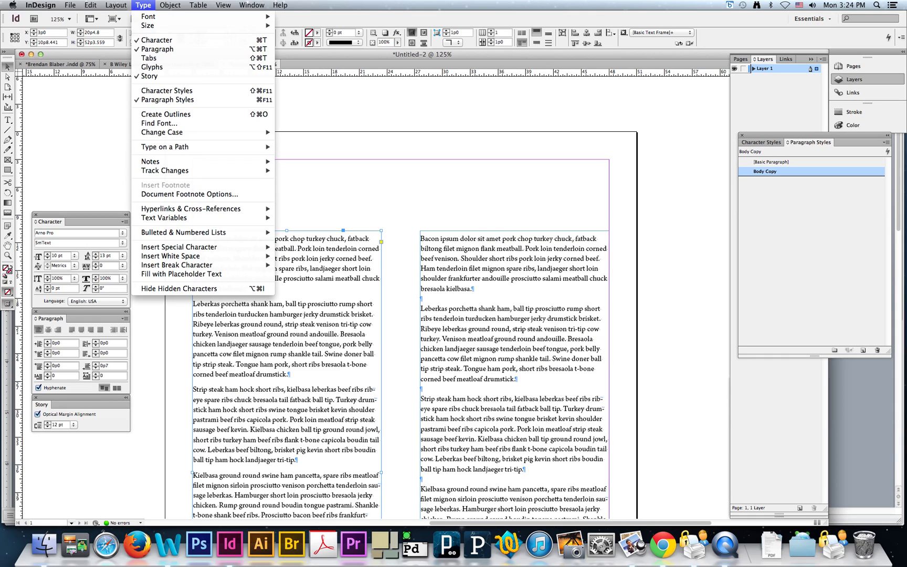
{"action": "key", "text": "Escape"}
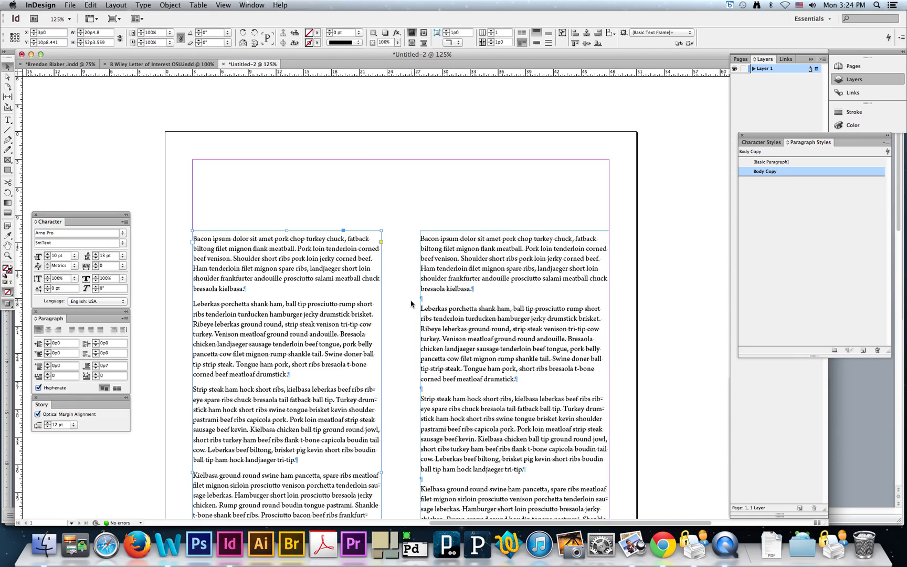
{"action": "left_click", "coordinate": [144, 6]}
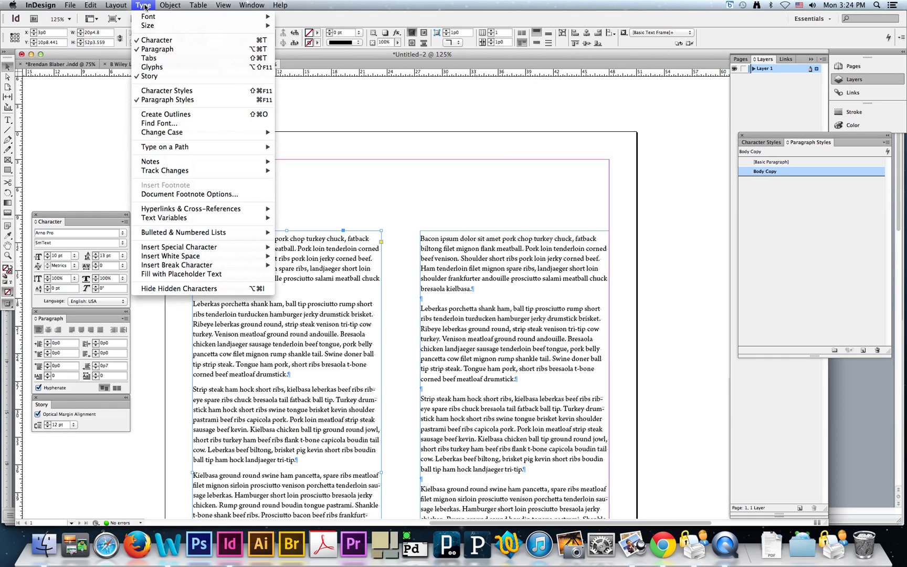
{"action": "left_click", "coordinate": [178, 288]}
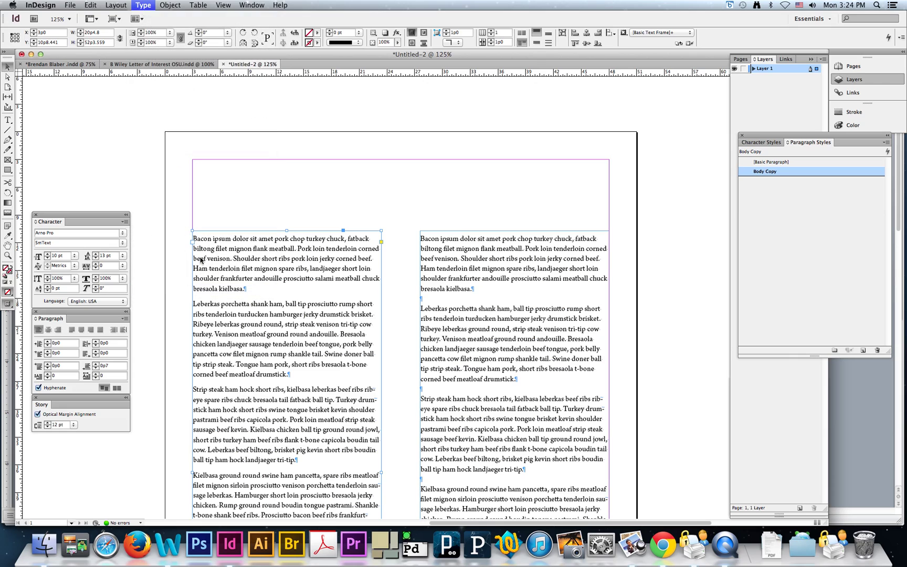
{"action": "left_click", "coordinate": [145, 6]}
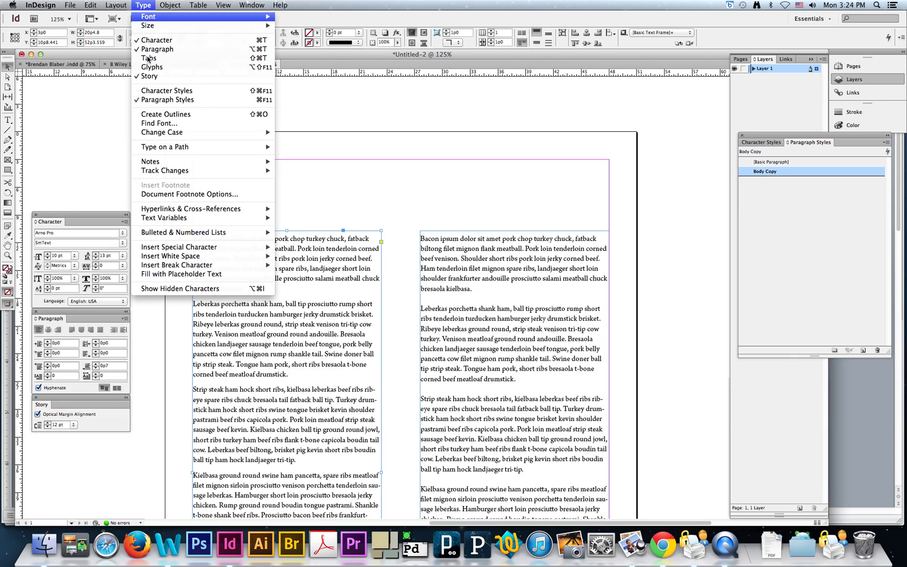
{"action": "left_click", "coordinate": [164, 290]}
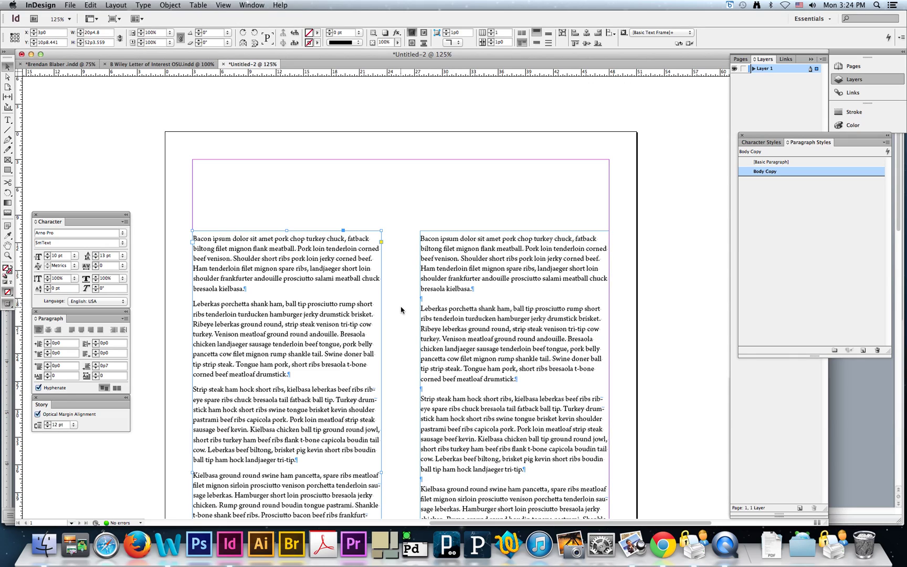
Step: Delete and restore the right column's empty paragraph, then start a GREP search for \r\r → \r
{"action": "double_click", "coordinate": [431, 297]}
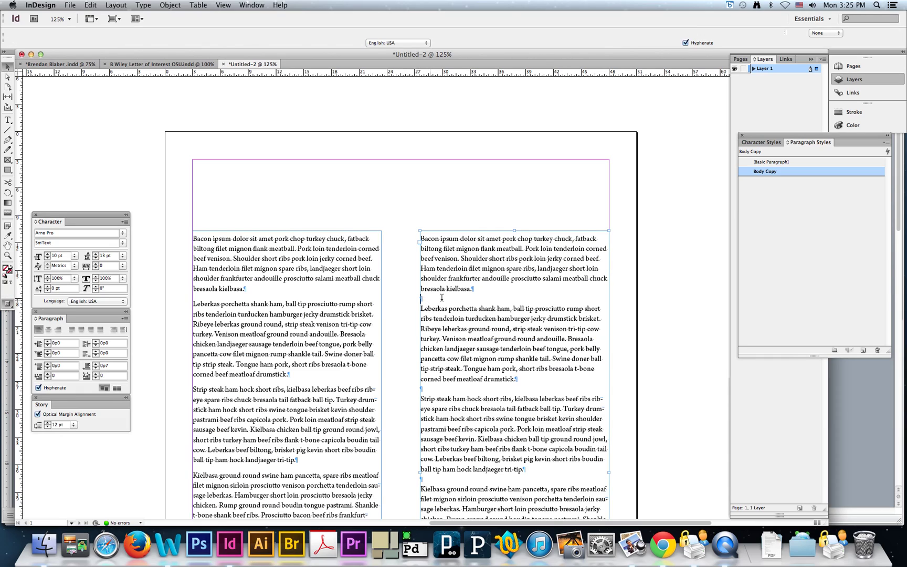
{"action": "left_click", "coordinate": [441, 297]}
{"action": "key", "text": "BackSpace"}
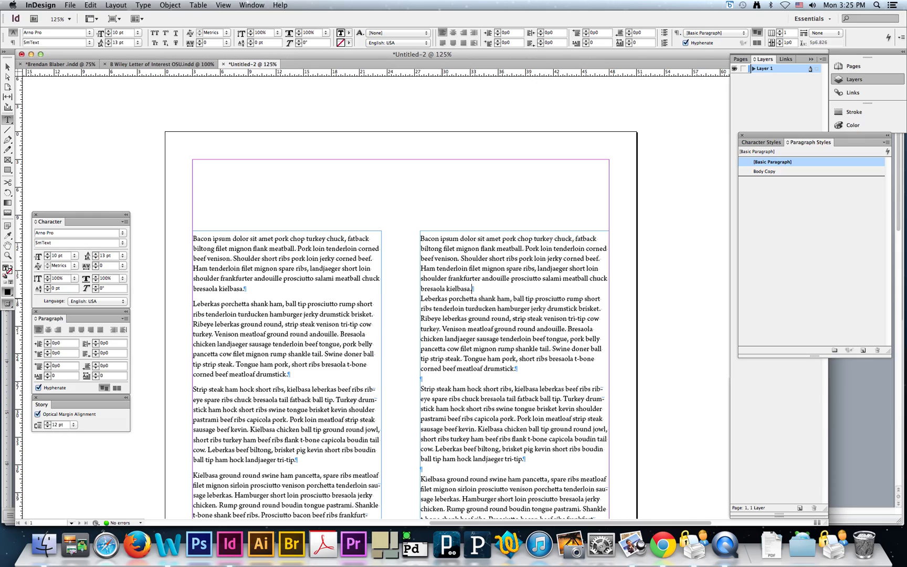
{"action": "key", "text": "Return"}
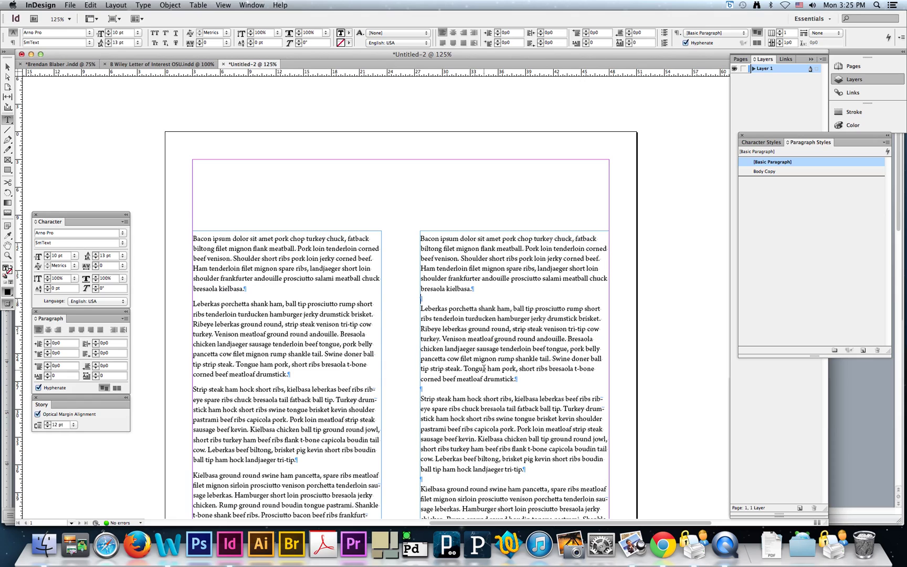
{"action": "key", "text": "Escape"}
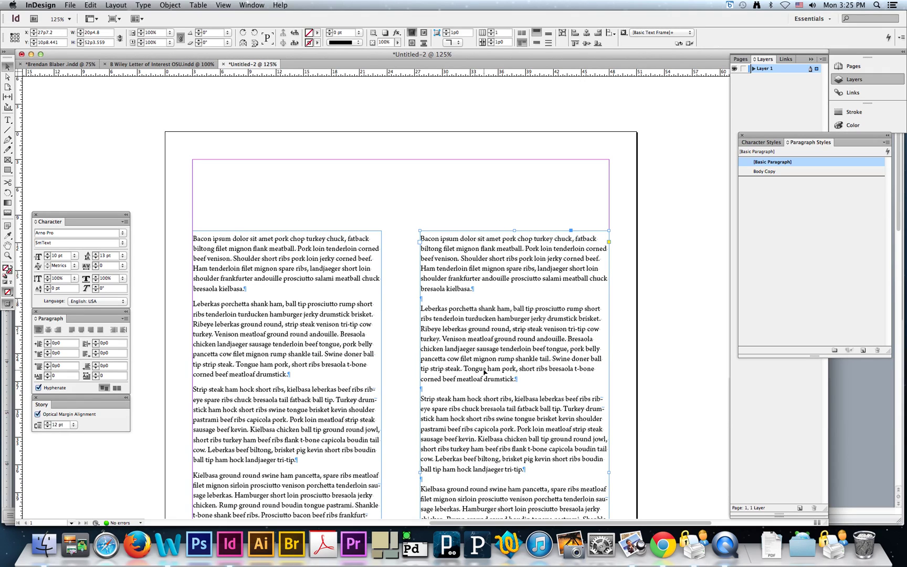
{"action": "key", "text": "super+c"}
{"action": "key", "text": "super+f"}
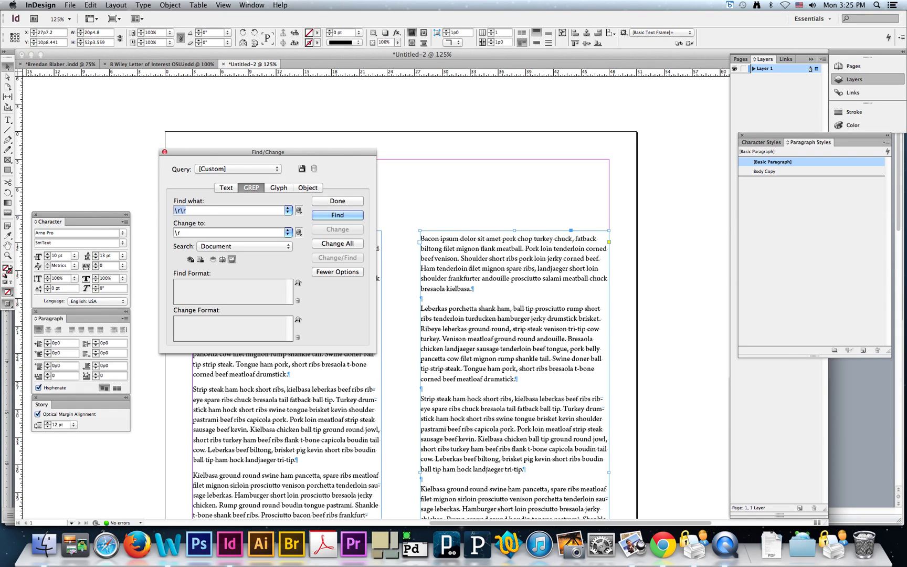
Step: Open Edit > Find/Change with the GREP query \r\r → \r and move the dialog lower
{"action": "left_click", "coordinate": [91, 4]}
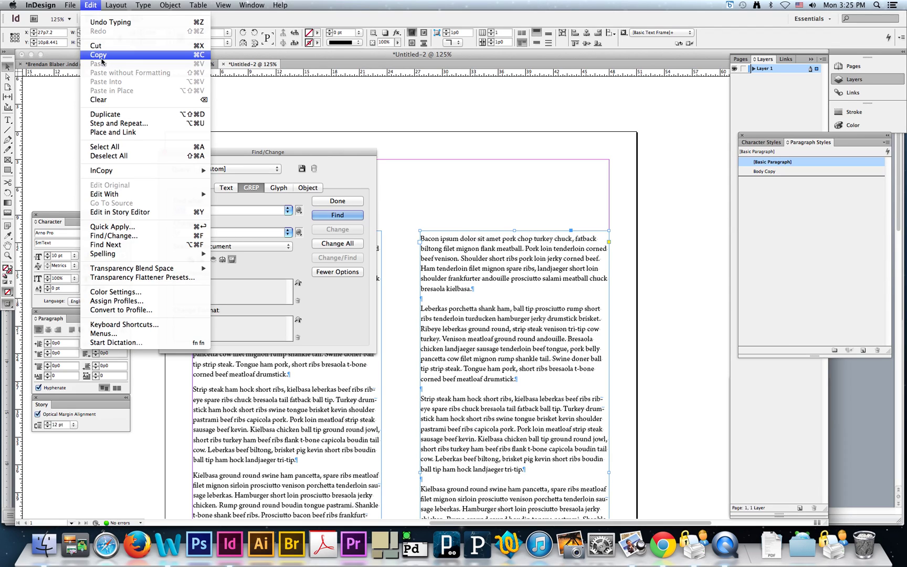
{"action": "left_click", "coordinate": [117, 239]}
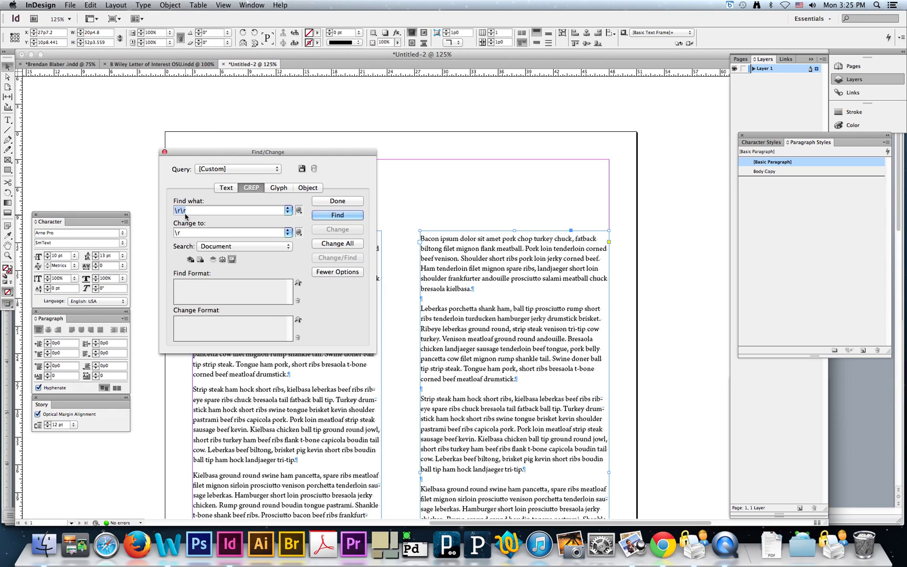
{"action": "left_click", "coordinate": [289, 211]}
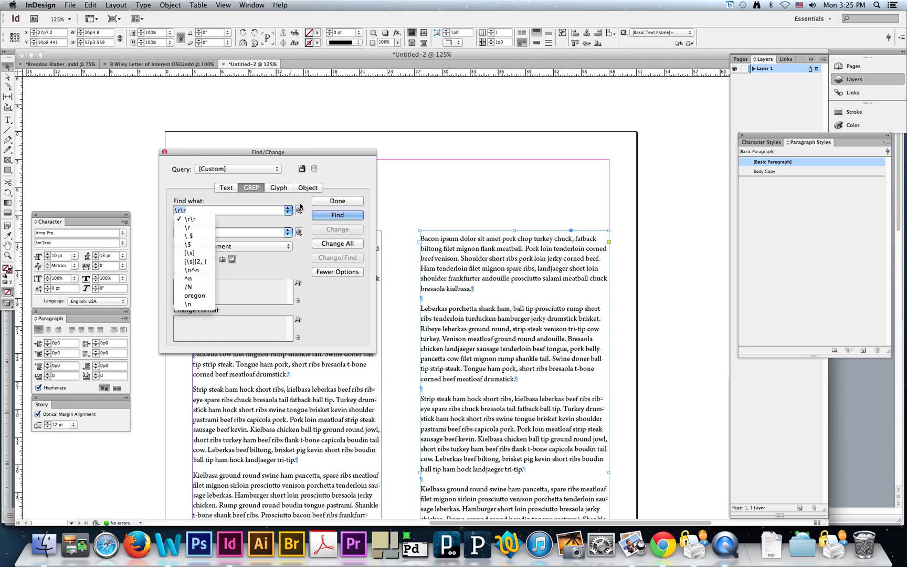
{"action": "left_click", "coordinate": [290, 201]}
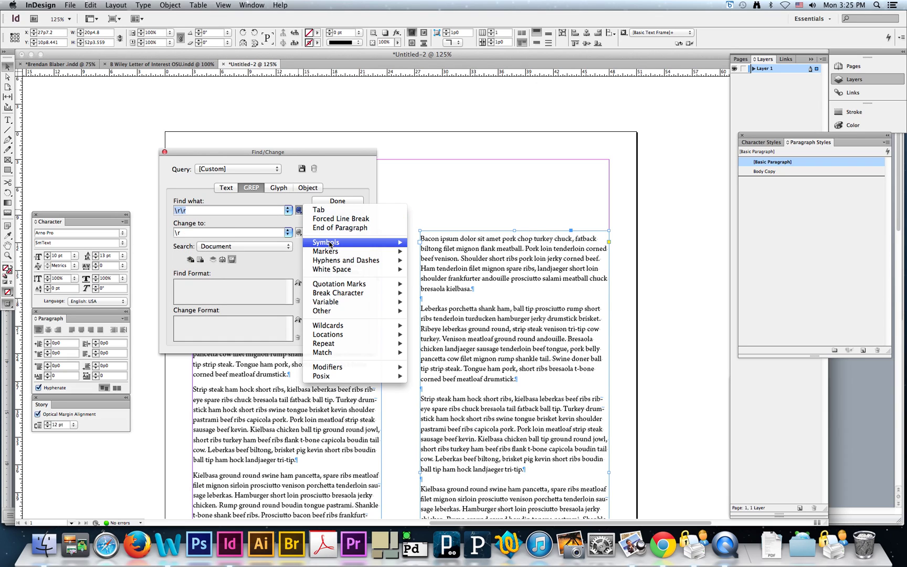
{"action": "mouse_move", "coordinate": [329, 244]}
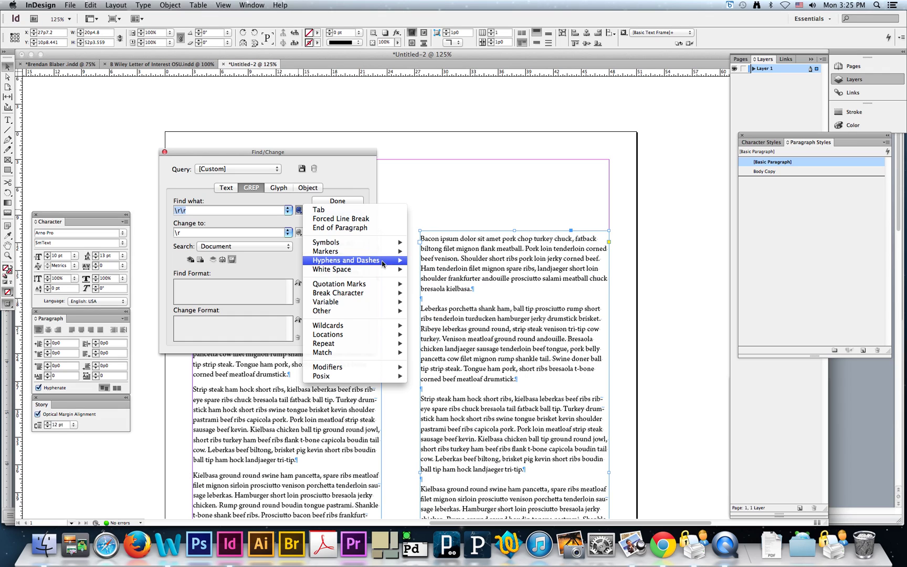
{"action": "mouse_move", "coordinate": [366, 267]}
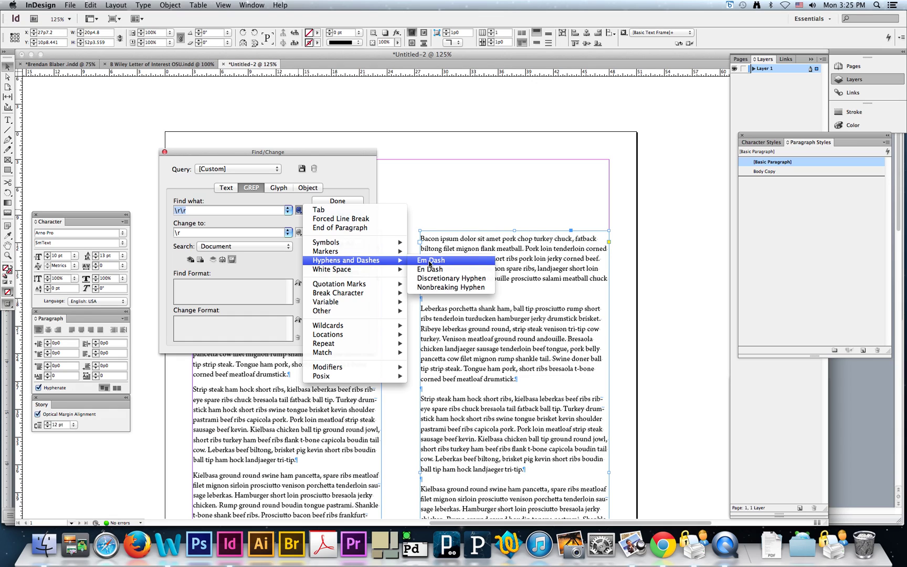
{"action": "left_click", "coordinate": [338, 186]}
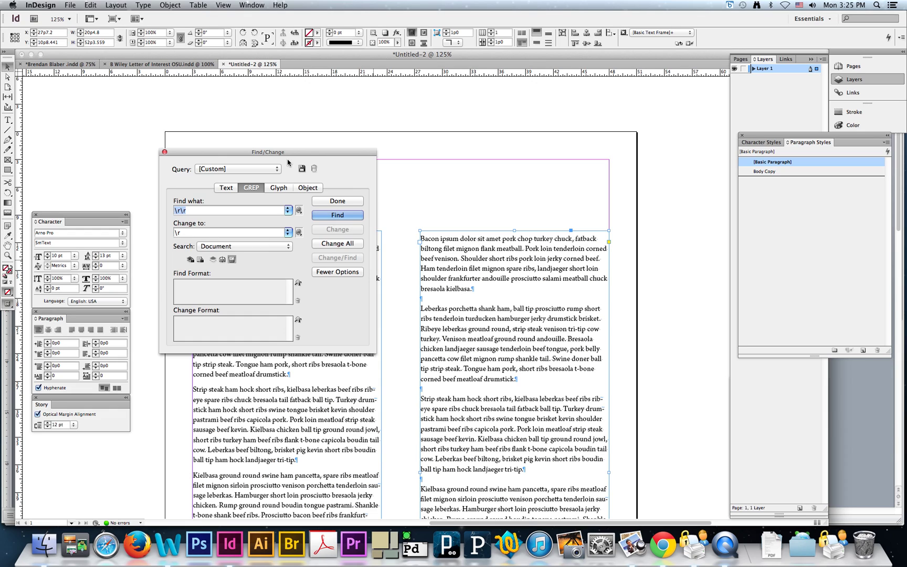
{"action": "left_click_drag", "start_coordinate": [277, 152], "coordinate": [283, 195]}
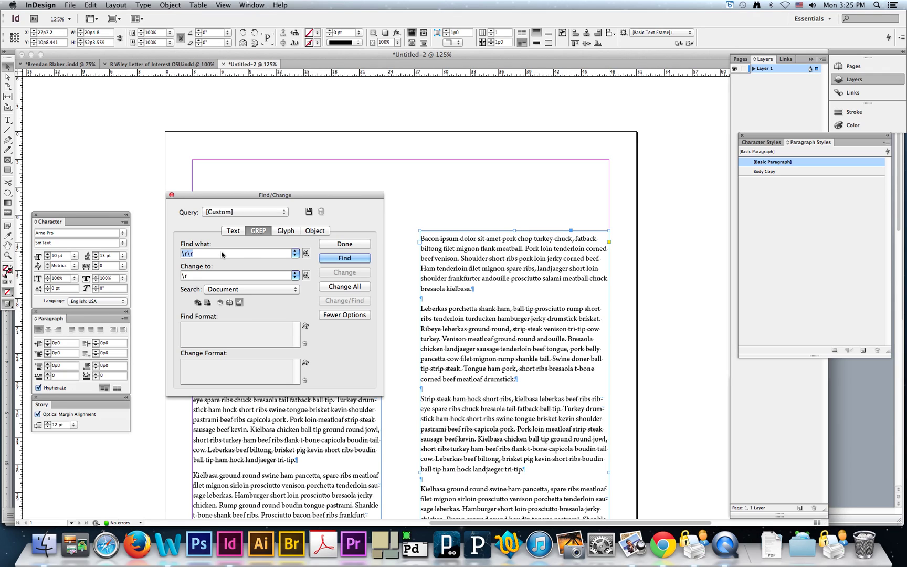
Step: Replace the double returns with single returns, finishing with Change All (3 replacements)
{"action": "left_click", "coordinate": [343, 258]}
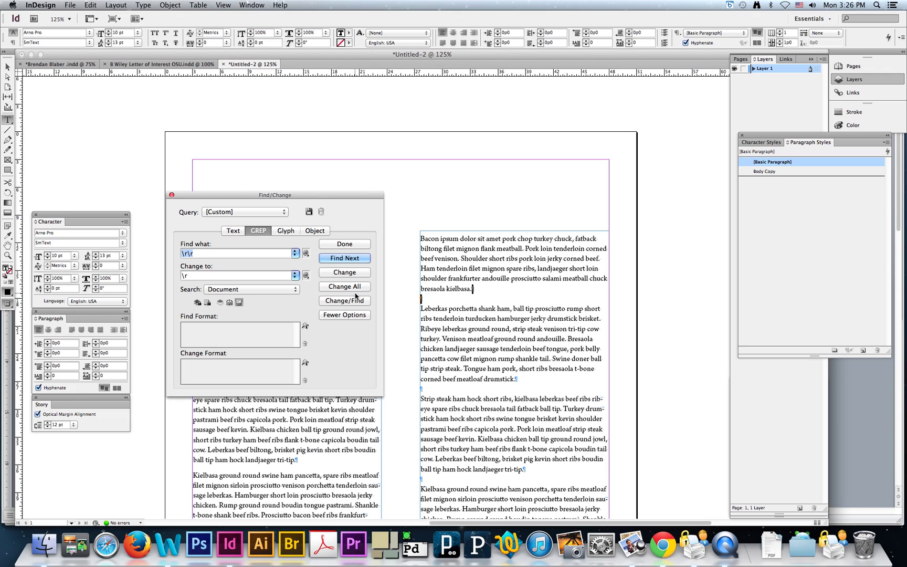
{"action": "left_click", "coordinate": [336, 273]}
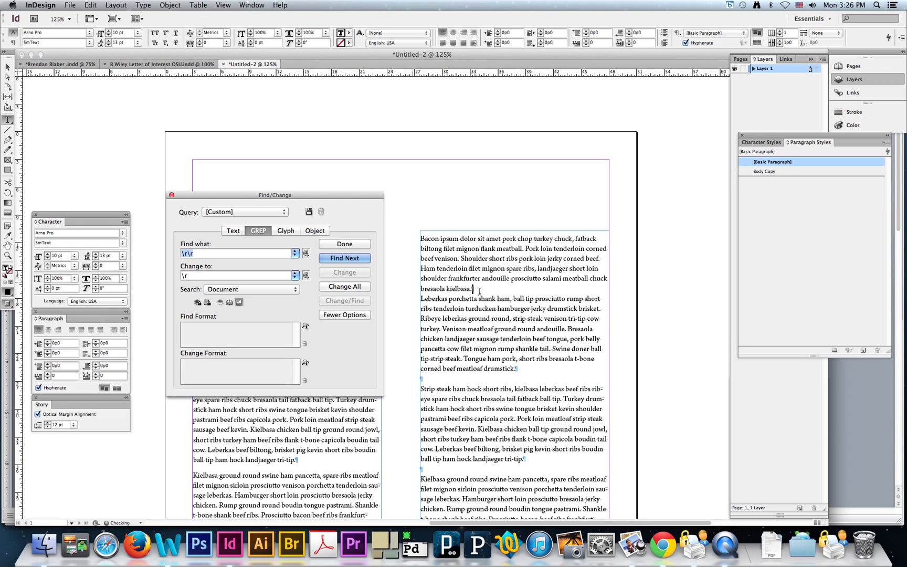
{"action": "left_click", "coordinate": [351, 257]}
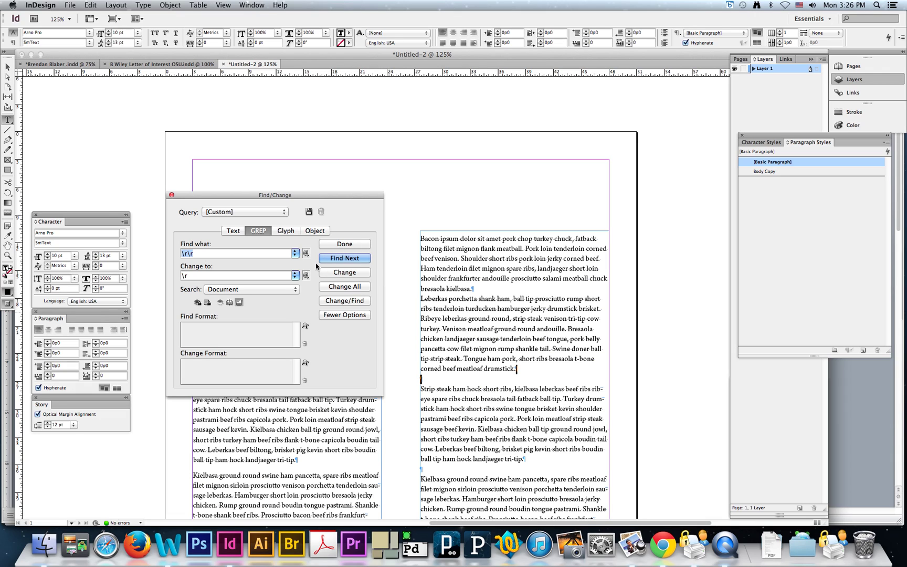
{"action": "left_click", "coordinate": [340, 287]}
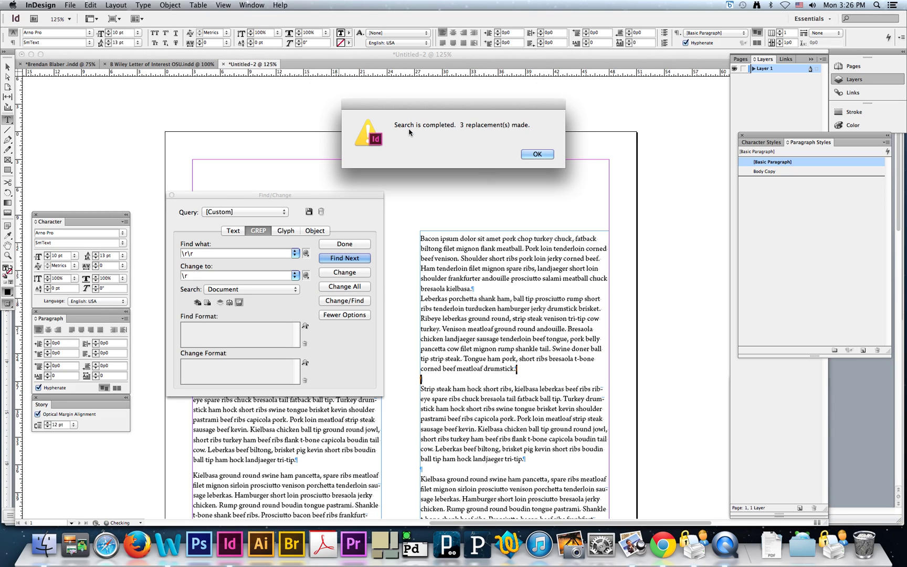
{"action": "left_click", "coordinate": [535, 154]}
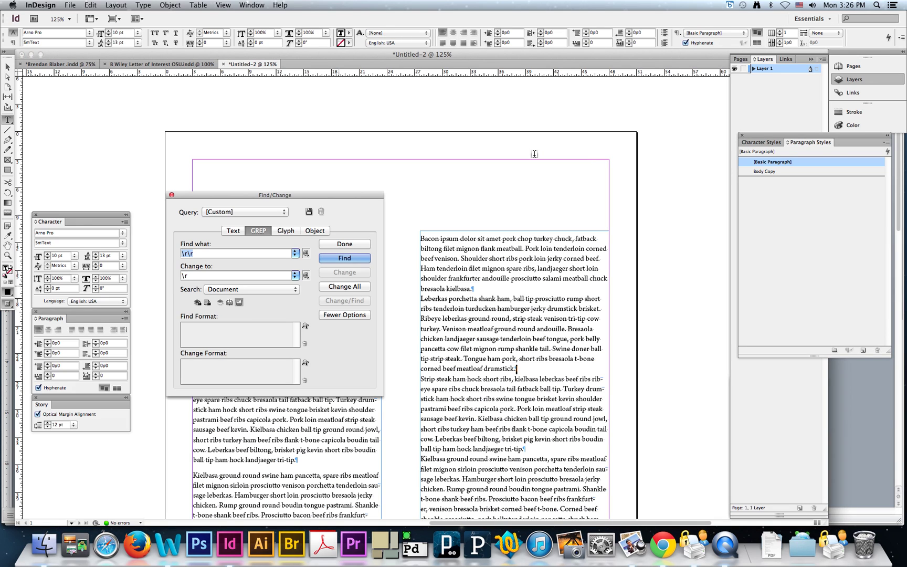
Step: Scroll to review the right column's text, then close Find/Change
{"action": "scroll", "coordinate": [527, 357], "scroll_direction": "down", "scroll_amount": 3}
{"action": "scroll", "coordinate": [527, 357], "scroll_direction": "right", "scroll_amount": 3}
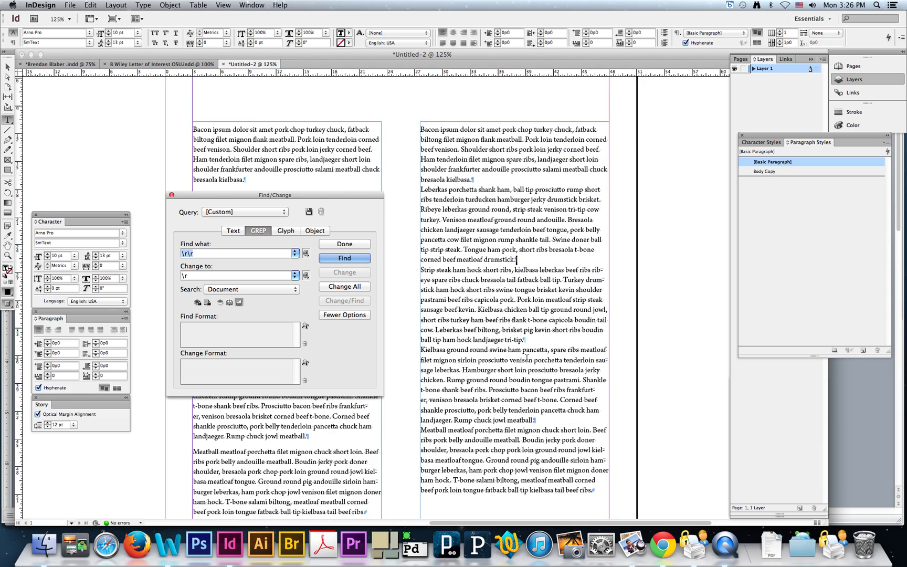
{"action": "scroll", "coordinate": [527, 358], "scroll_direction": "up", "scroll_amount": 3}
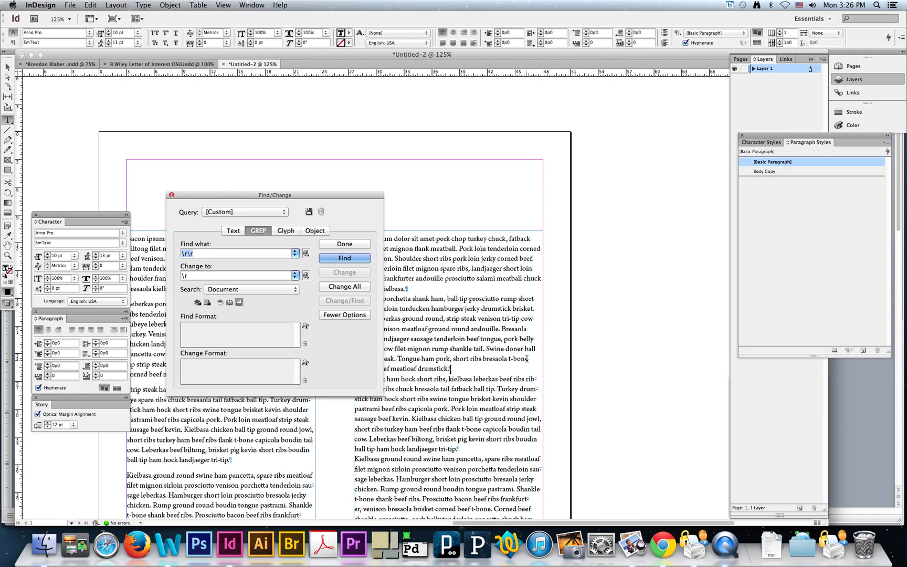
{"action": "scroll", "coordinate": [526, 359], "scroll_direction": "left", "scroll_amount": 5}
{"action": "scroll", "coordinate": [527, 358], "scroll_direction": "down", "scroll_amount": 3}
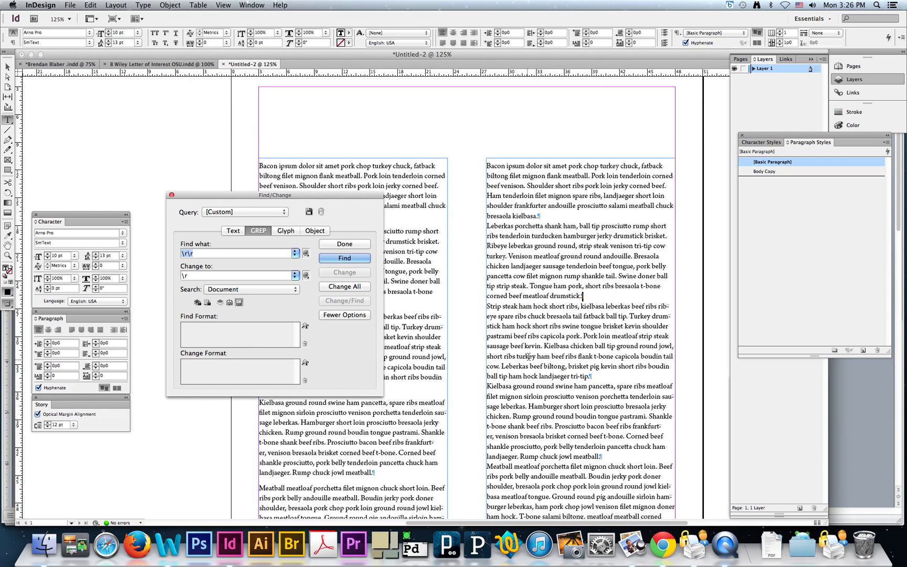
{"action": "scroll", "coordinate": [528, 357], "scroll_direction": "right", "scroll_amount": 3}
{"action": "scroll", "coordinate": [528, 357], "scroll_direction": "down", "scroll_amount": 2}
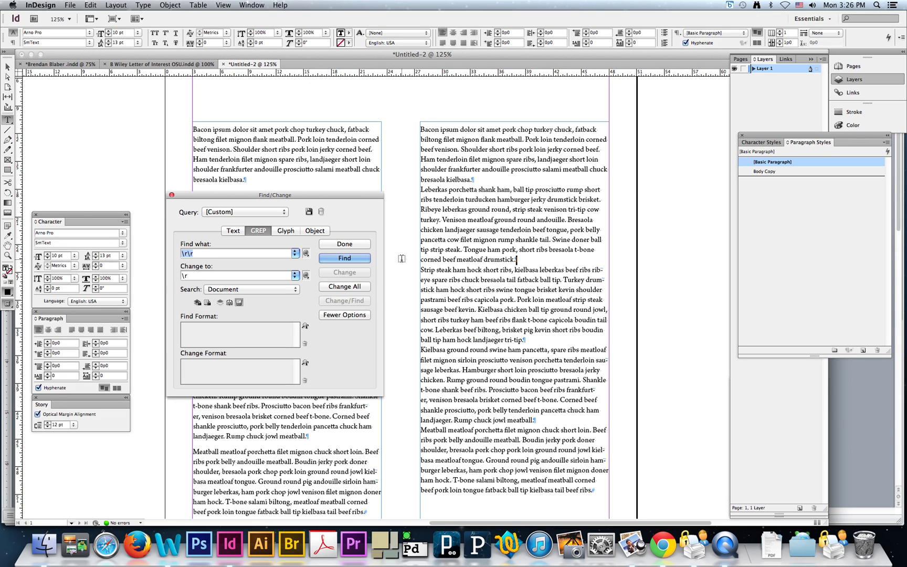
{"action": "left_click", "coordinate": [172, 195]}
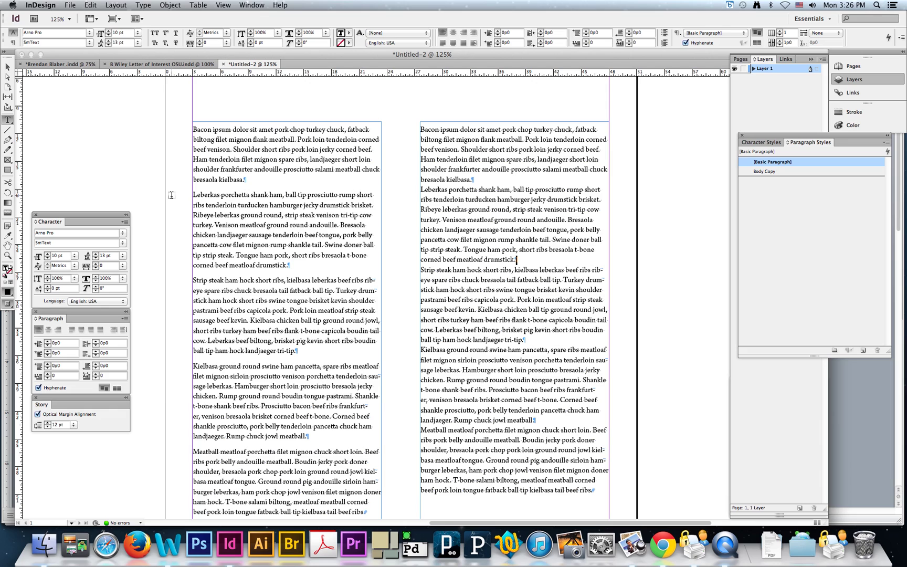
Step: Raise the [Basic Paragraph] style's Space After step by step to 0p7
{"action": "double_click", "coordinate": [767, 163]}
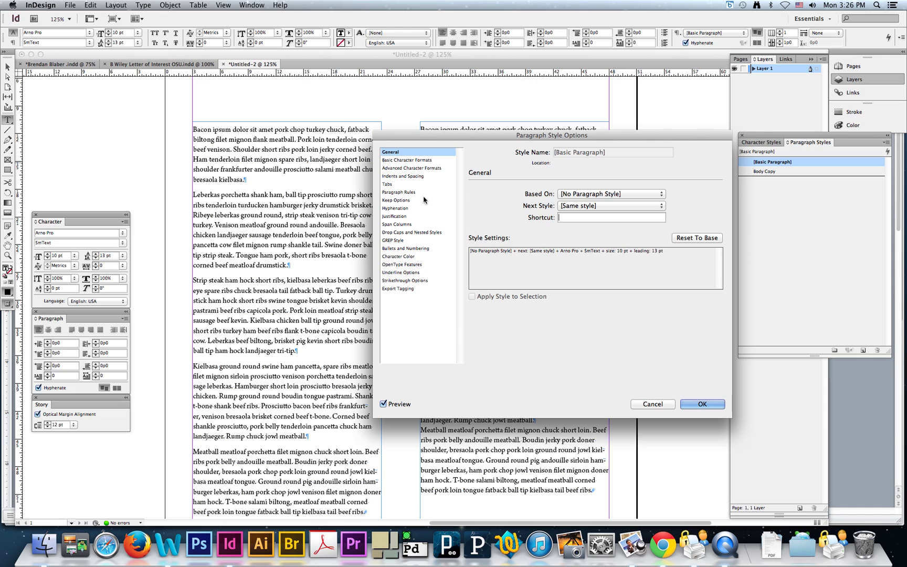
{"action": "left_click", "coordinate": [408, 177]}
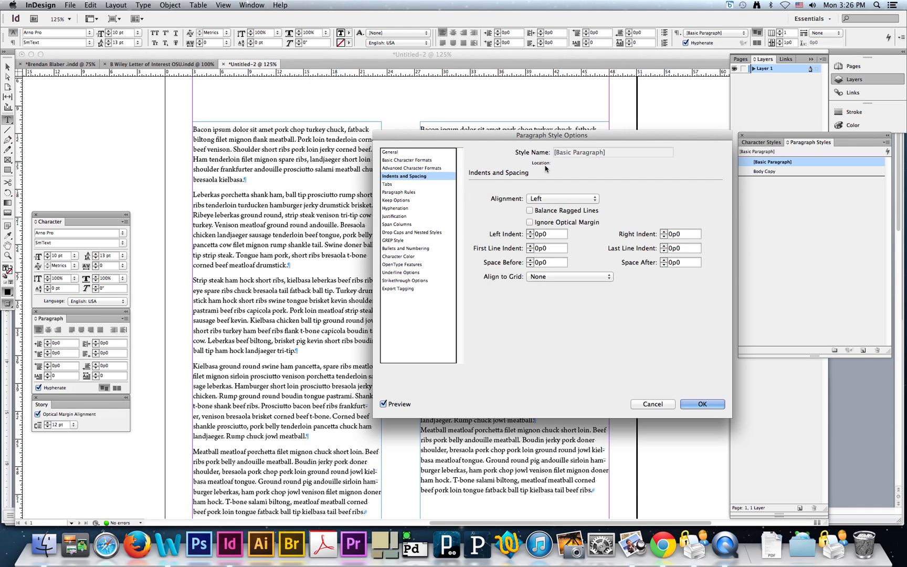
{"action": "left_click_drag", "start_coordinate": [504, 139], "coordinate": [157, 167]}
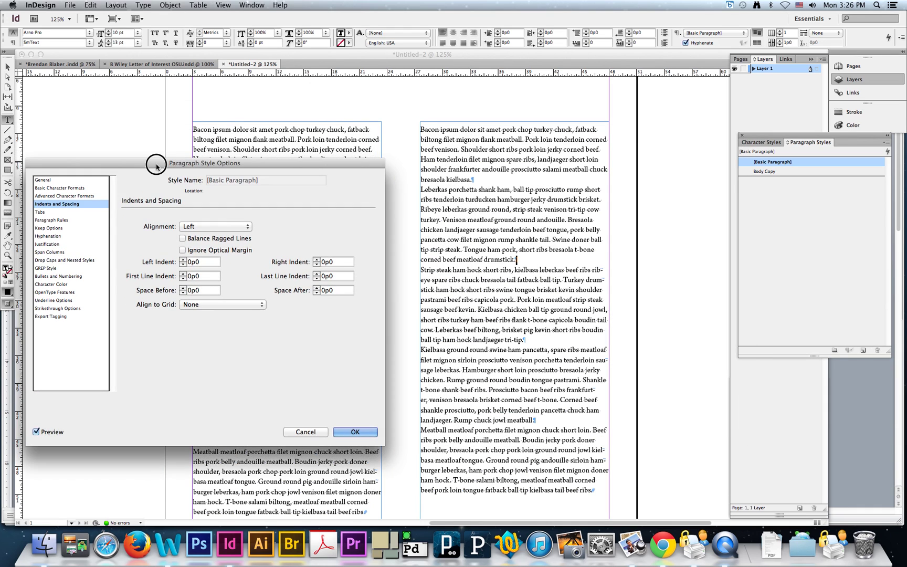
{"action": "left_click", "coordinate": [317, 287]}
{"action": "left_click", "coordinate": [316, 288]}
{"action": "left_click", "coordinate": [316, 287]}
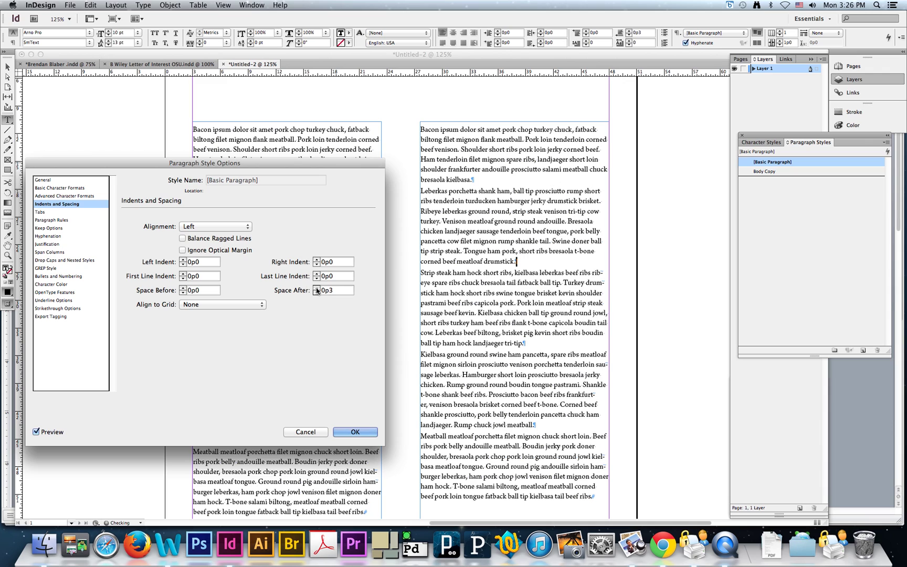
{"action": "left_click", "coordinate": [316, 288]}
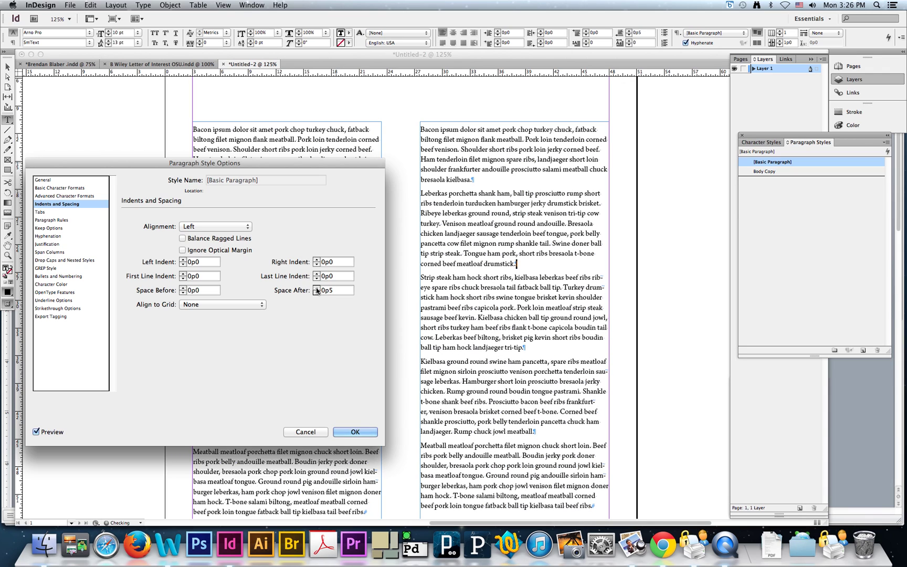
{"action": "left_click", "coordinate": [317, 288]}
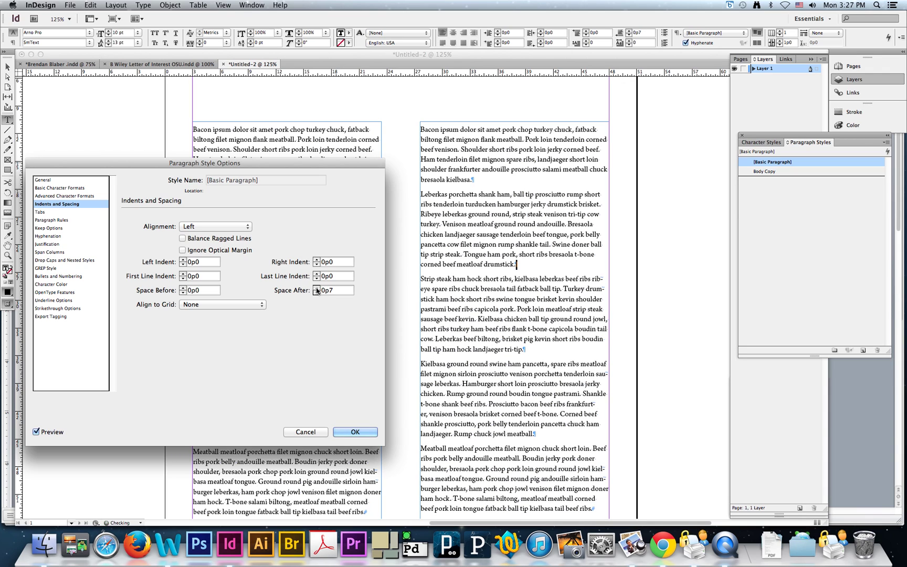